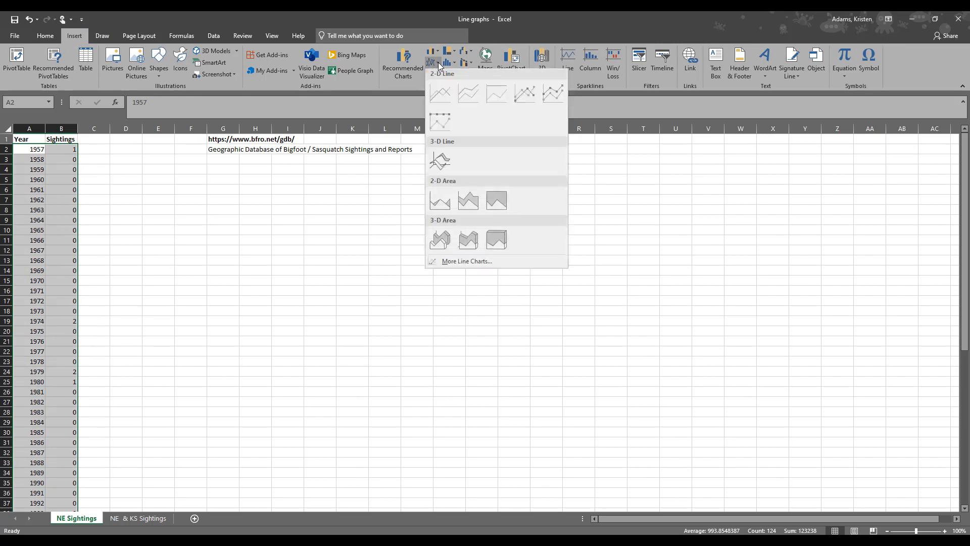
Insert a basic 2-D line chart of the selected year and sightings data and fit it beside the columns, spanning about C3 to L22.
left_click(445, 95)
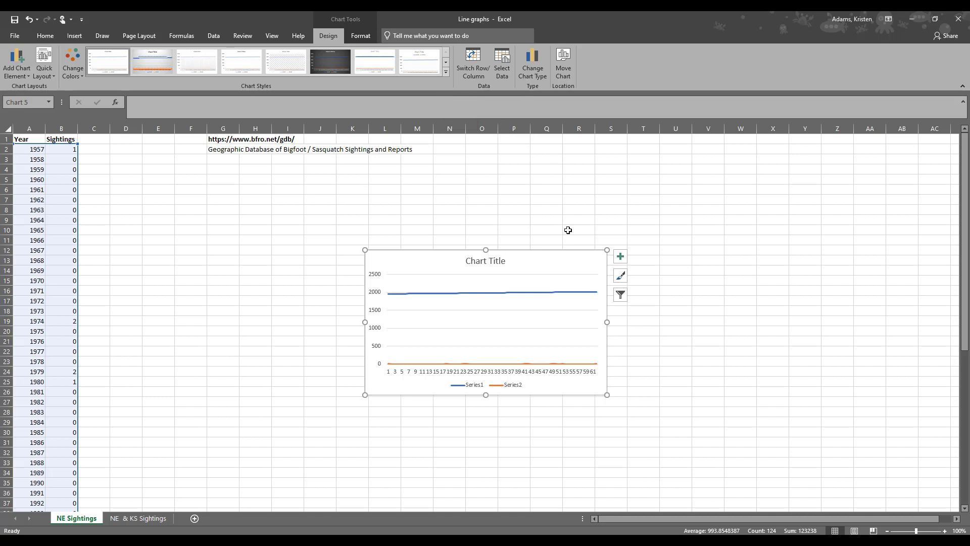
left_click_drag(562, 259, 297, 168)
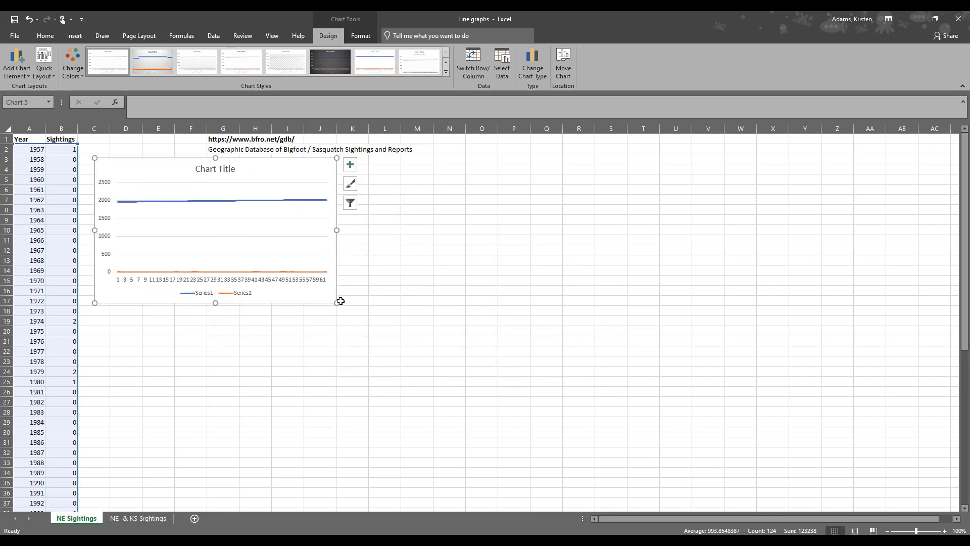
left_click_drag(336, 303, 397, 352)
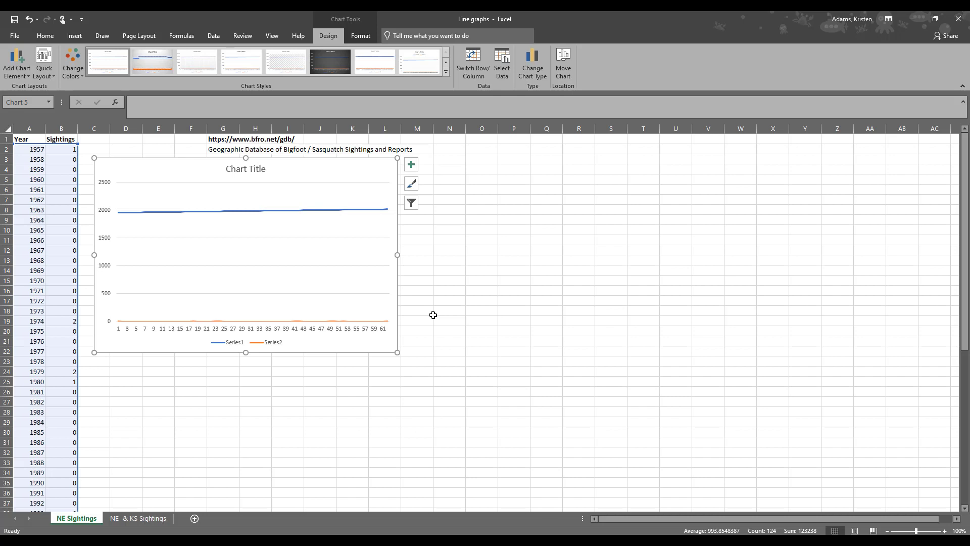
Remove both default series, Series1 and Series2, from the line chart's data source.
left_click(412, 204)
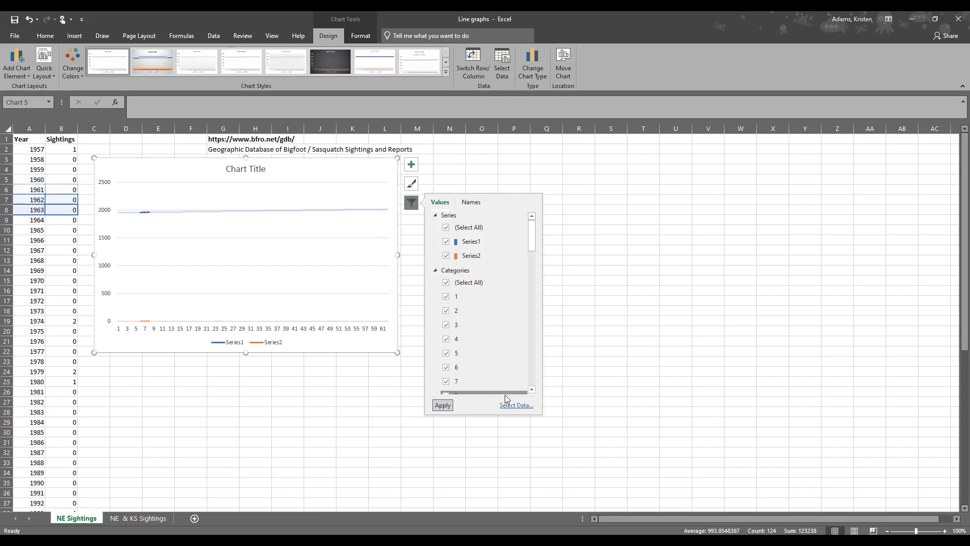
left_click(510, 405)
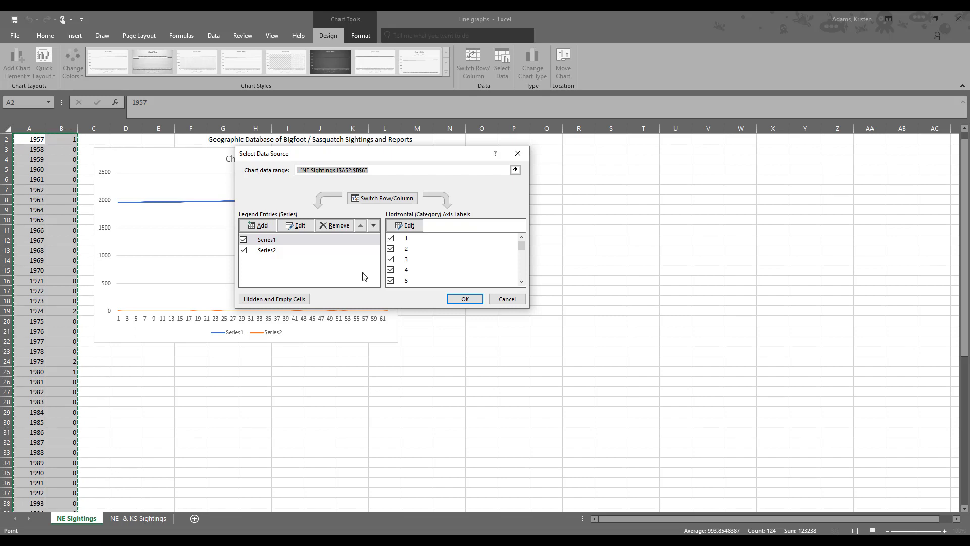
left_click(243, 253)
left_click(325, 226)
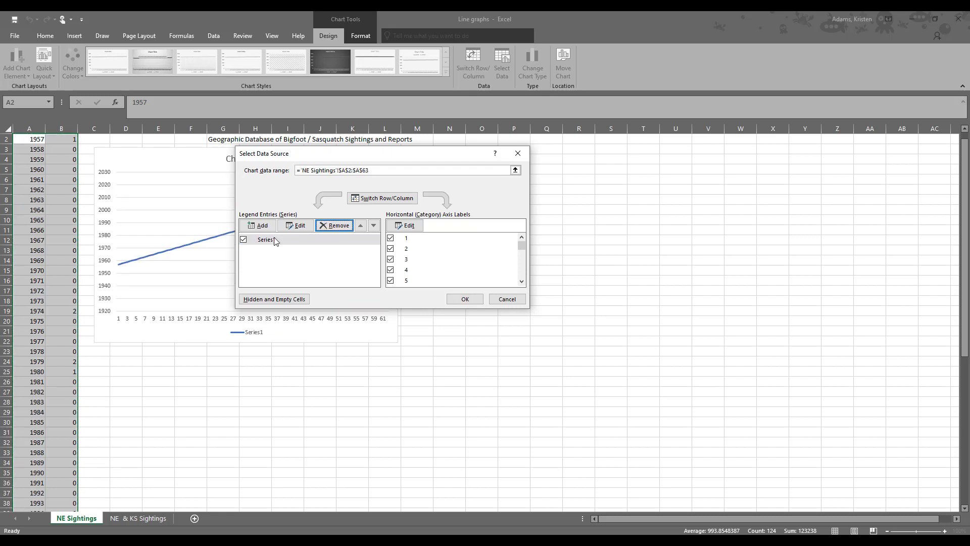
left_click(324, 227)
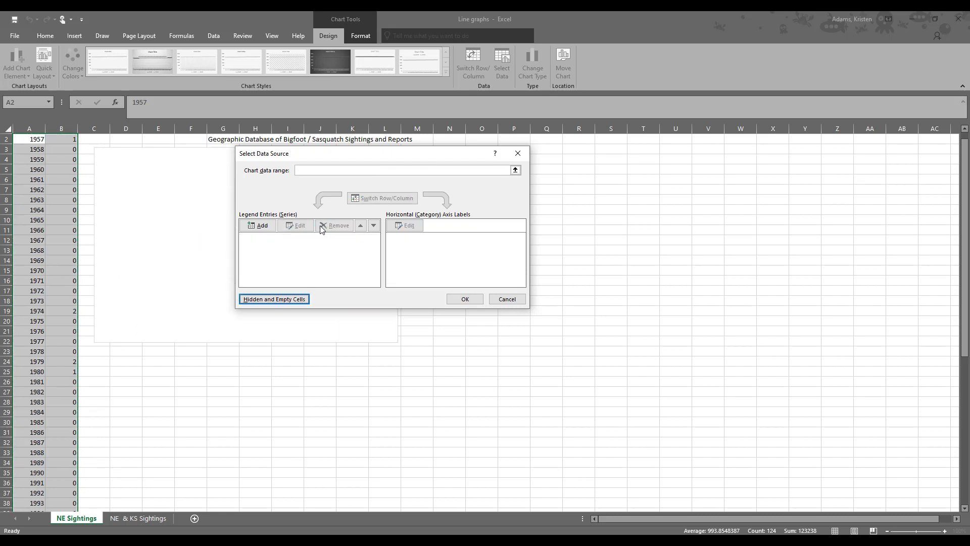
Add a chart series named from cell B1 (Sightings) with the values in B2:B63.
left_click(261, 227)
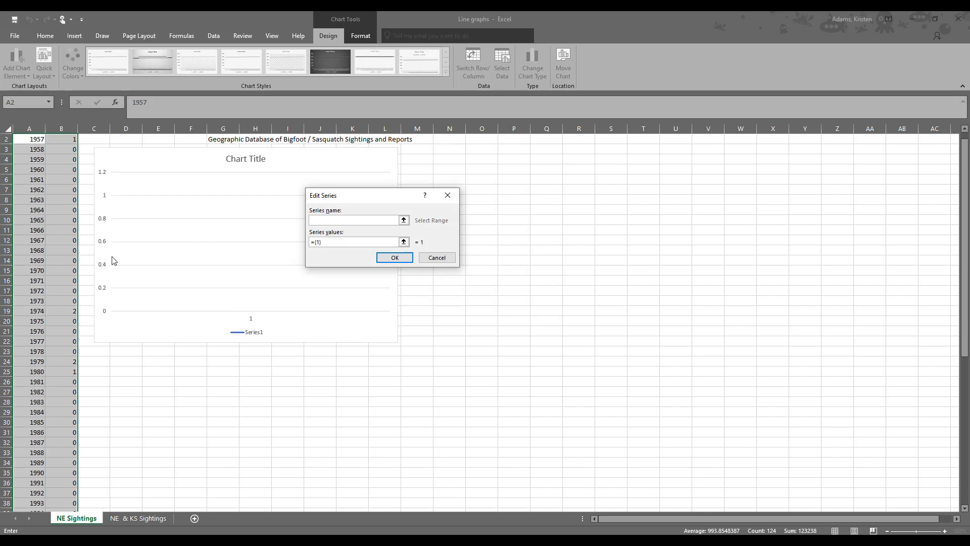
scroll(78, 251, "up", 1)
left_click(61, 139)
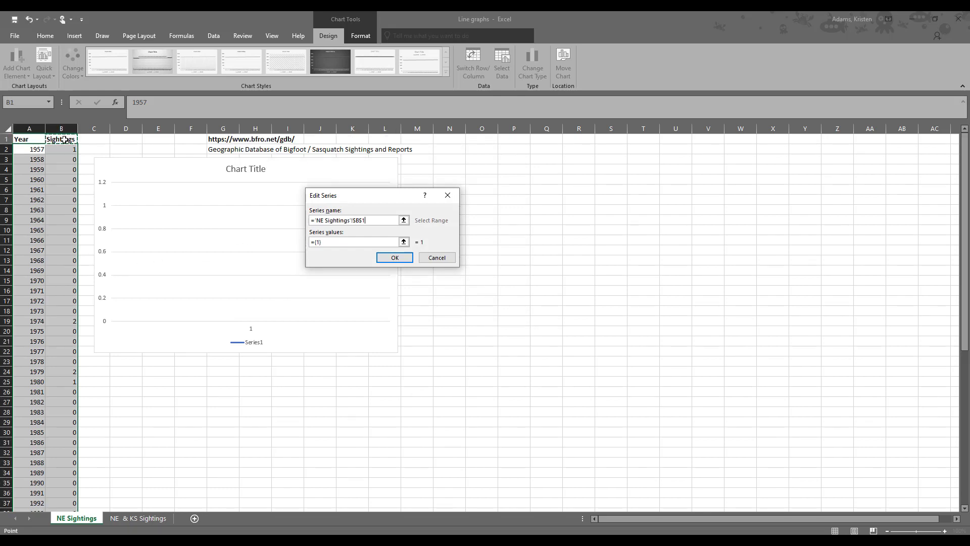
left_click_drag(335, 241, 289, 241)
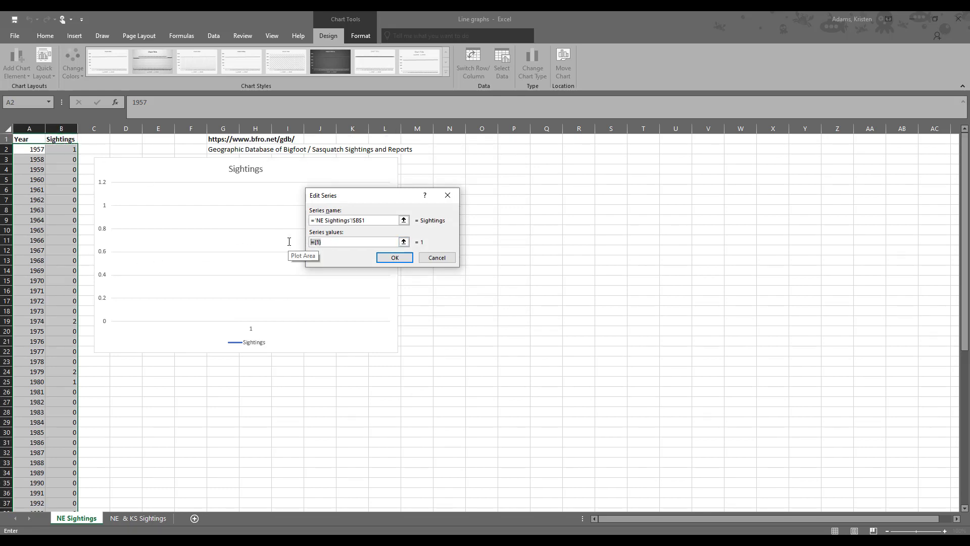
key("BackSpace")
left_click_drag(71, 150, 71, 526)
left_click(399, 260)
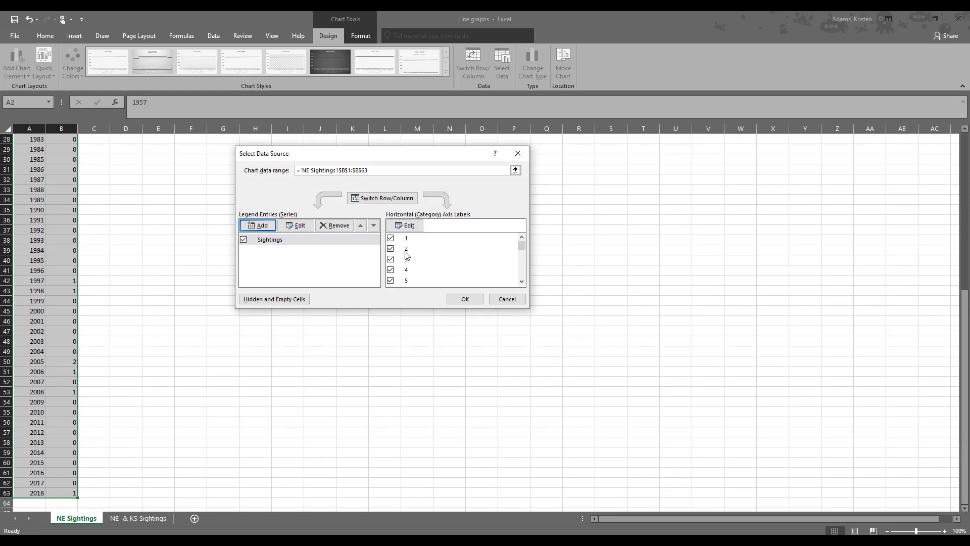
Use the years in A2:A63 as the horizontal axis labels and apply the data source changes.
left_click(415, 228)
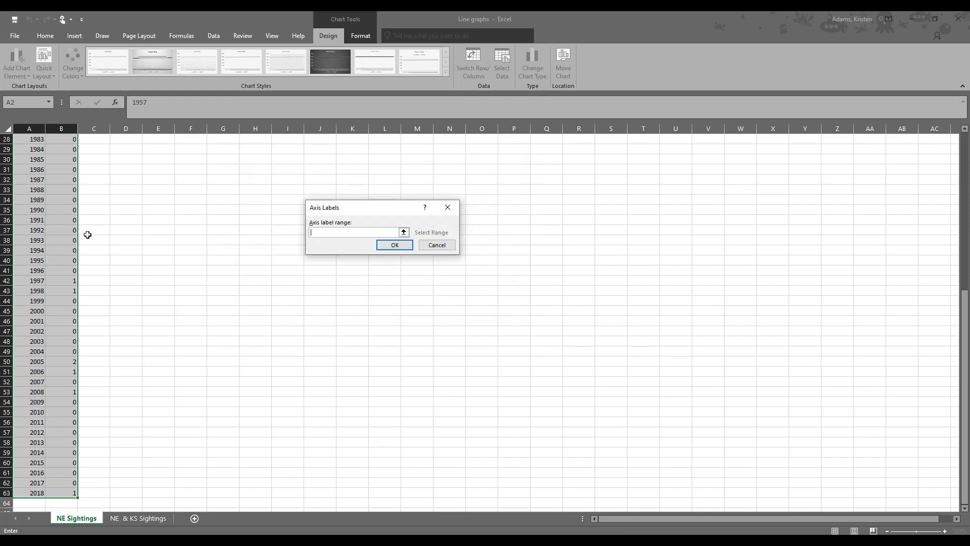
scroll(86, 233, "up", 9)
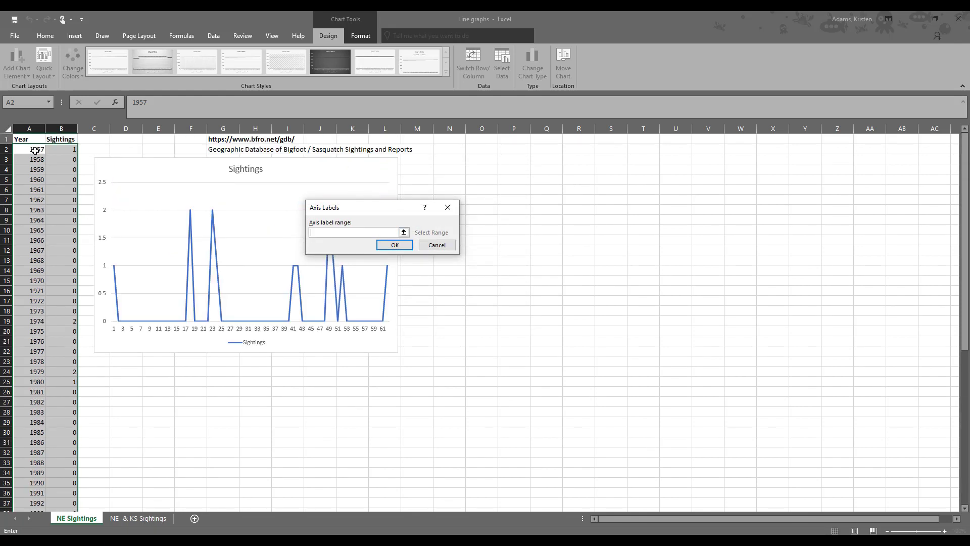
left_click_drag(35, 150, 30, 492)
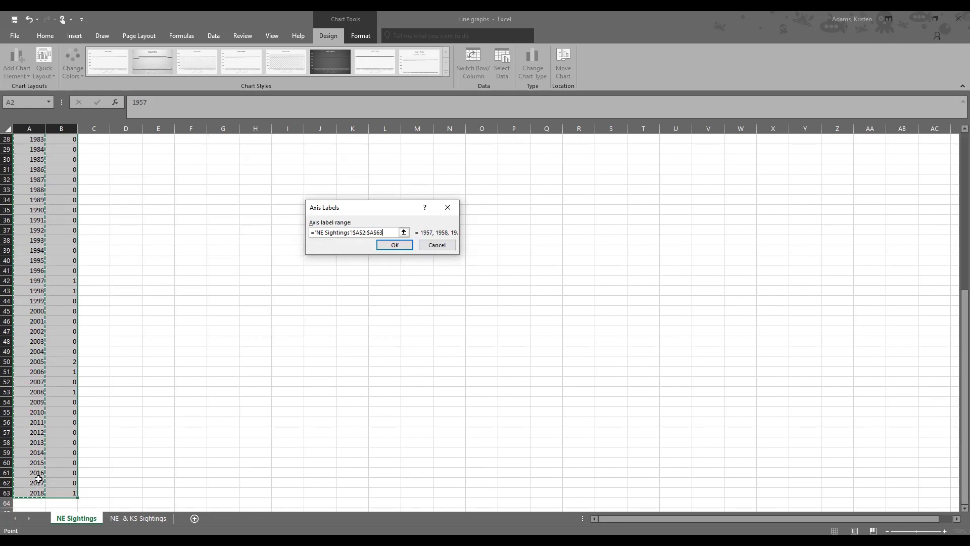
left_click(405, 247)
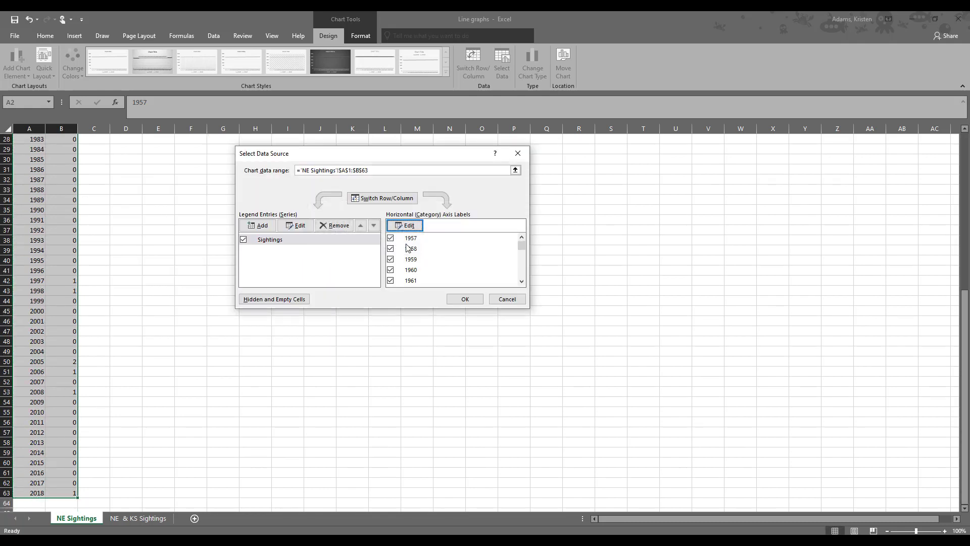
left_click(465, 299)
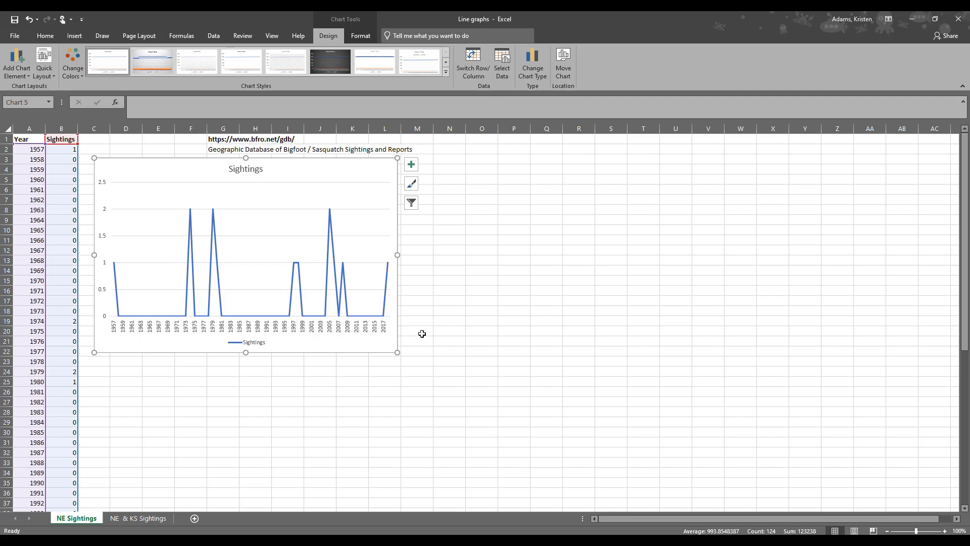
Set the major unit of the chart's vertical axis to 1.
left_click(103, 293)
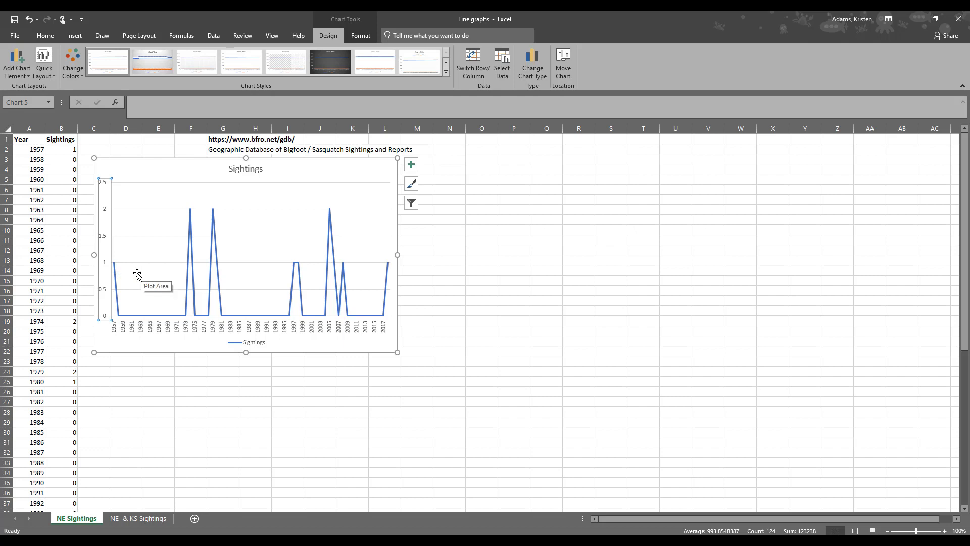
double_click(105, 239)
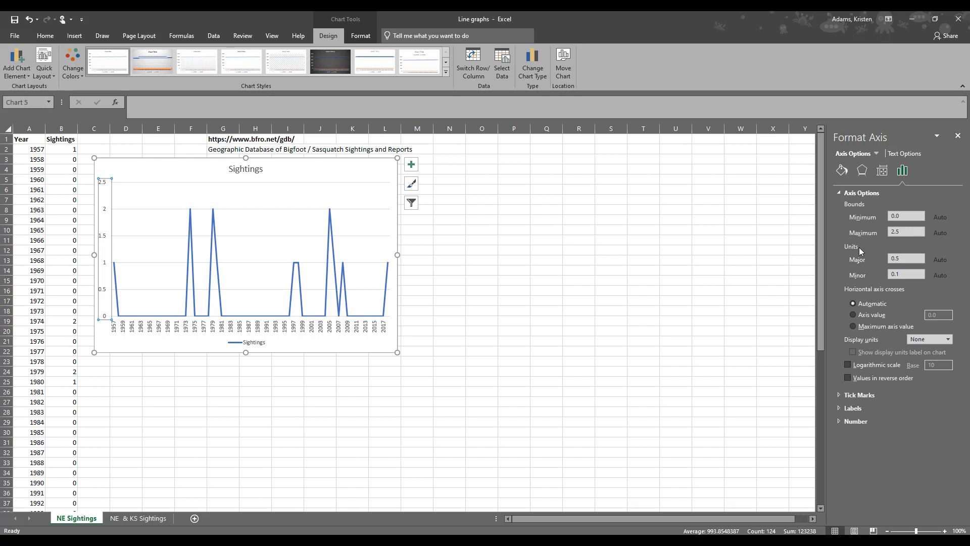
left_click(890, 259)
type("1")
key("Return")
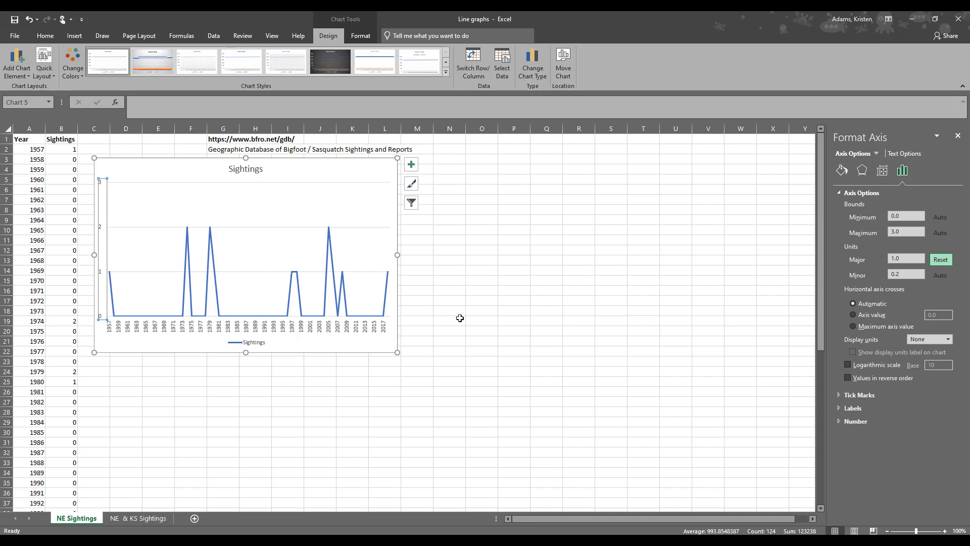
Delete the chart's legend and change its title to "NE Sightings".
left_click(260, 343)
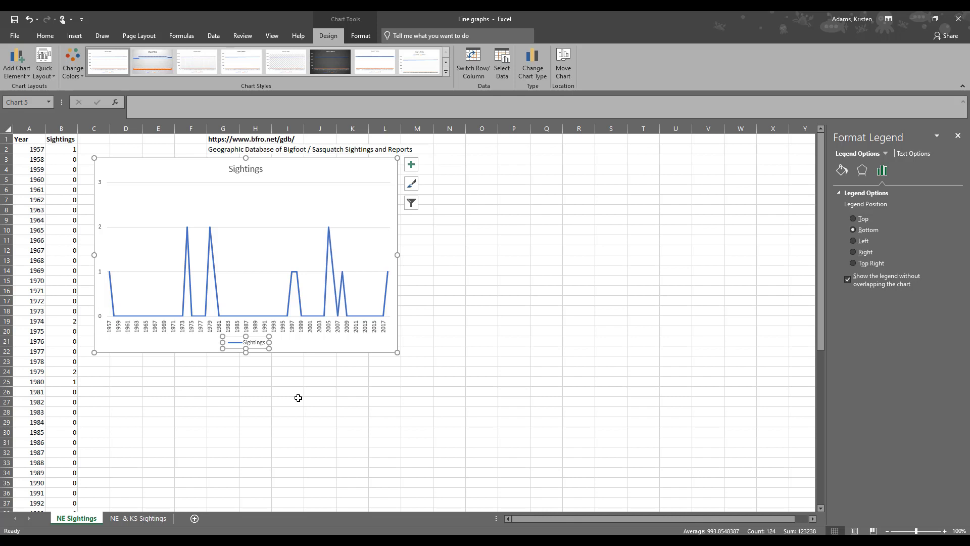
key("Delete")
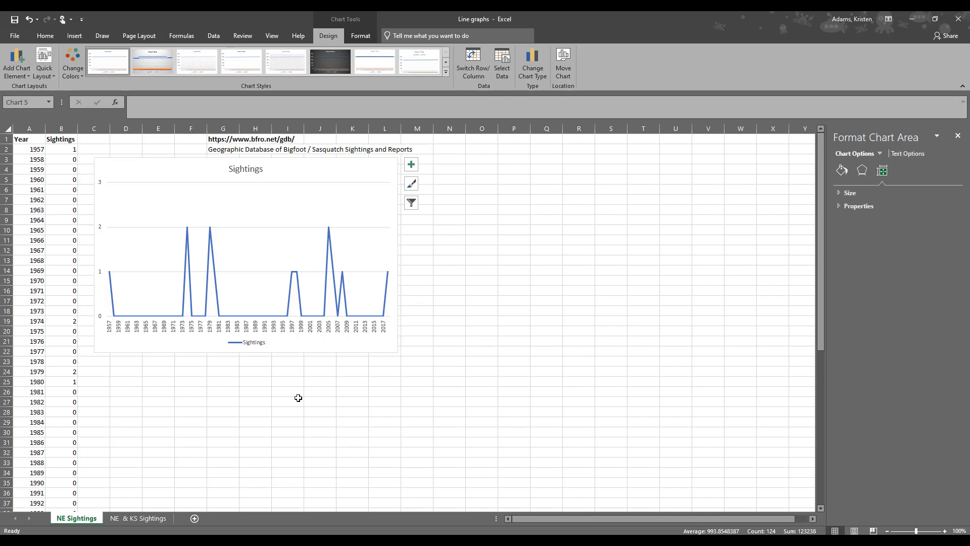
left_click(237, 169)
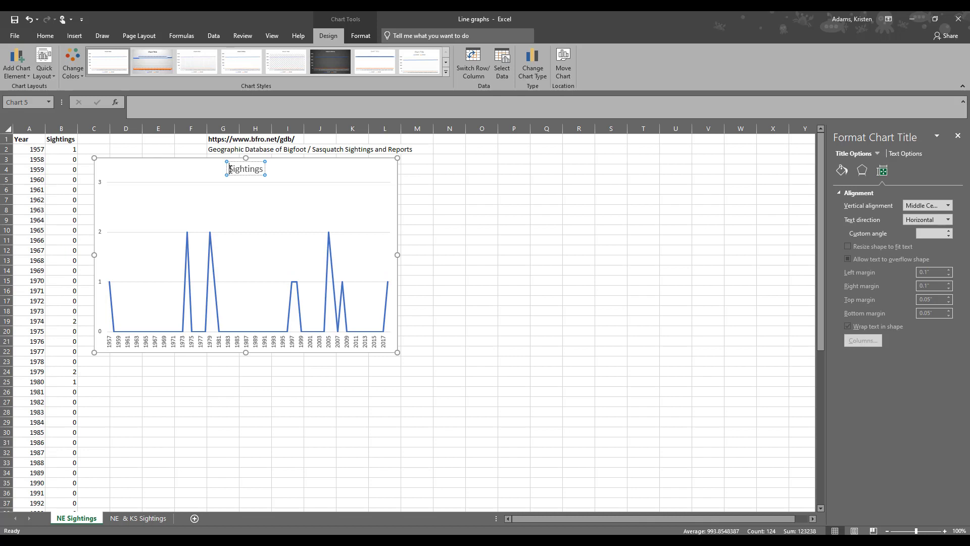
type("NE Sightings")
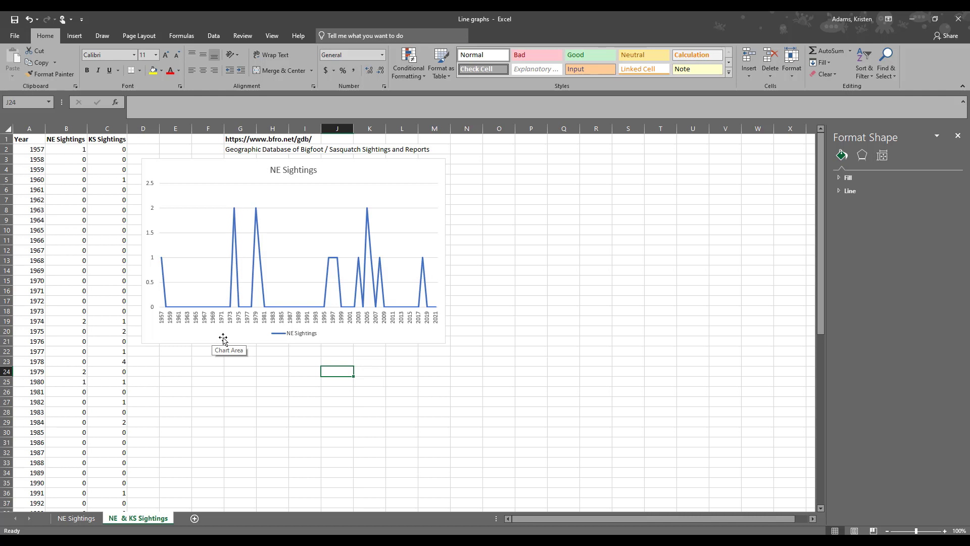
On the NE & KS Sightings sheet, add a second chart series named from C1 (KS Sightings) with the values in C2:C66.
left_click(223, 339)
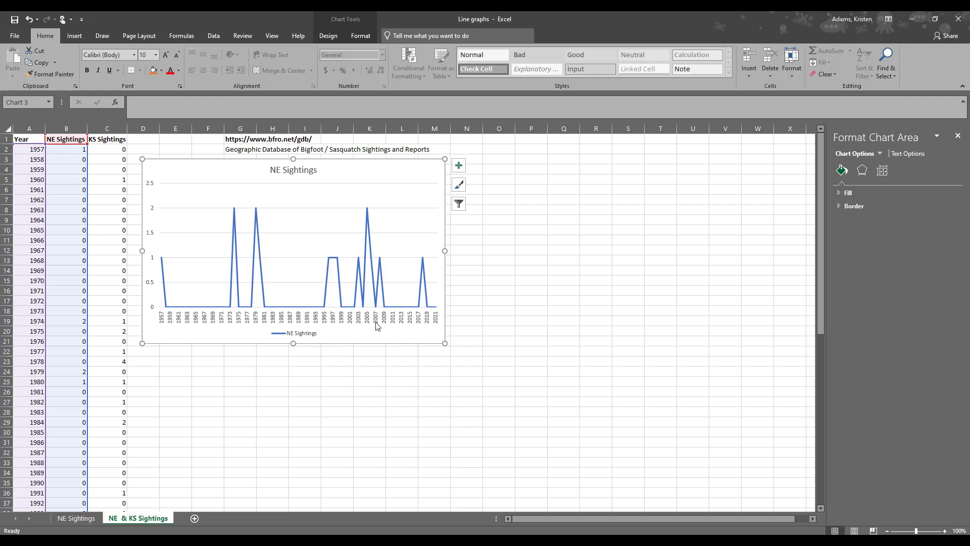
left_click(458, 205)
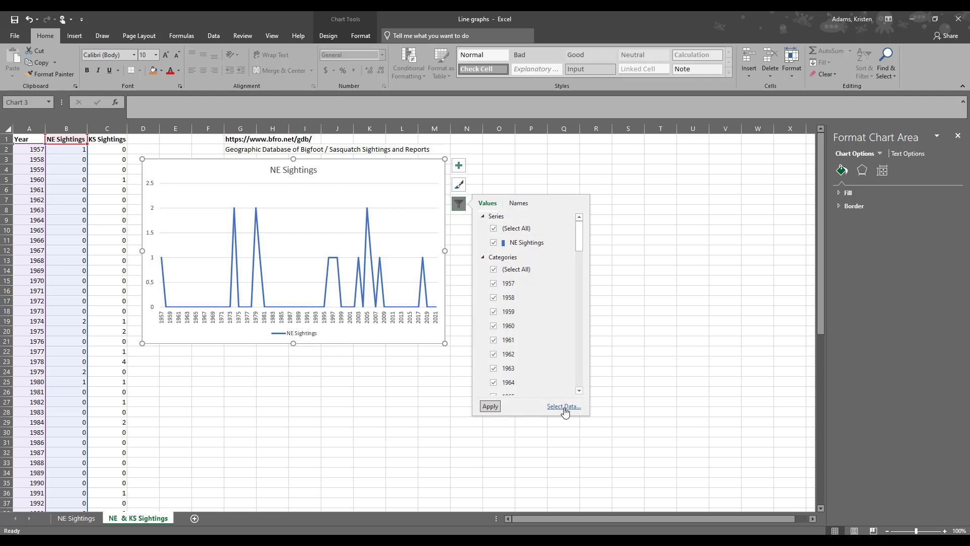
left_click(565, 408)
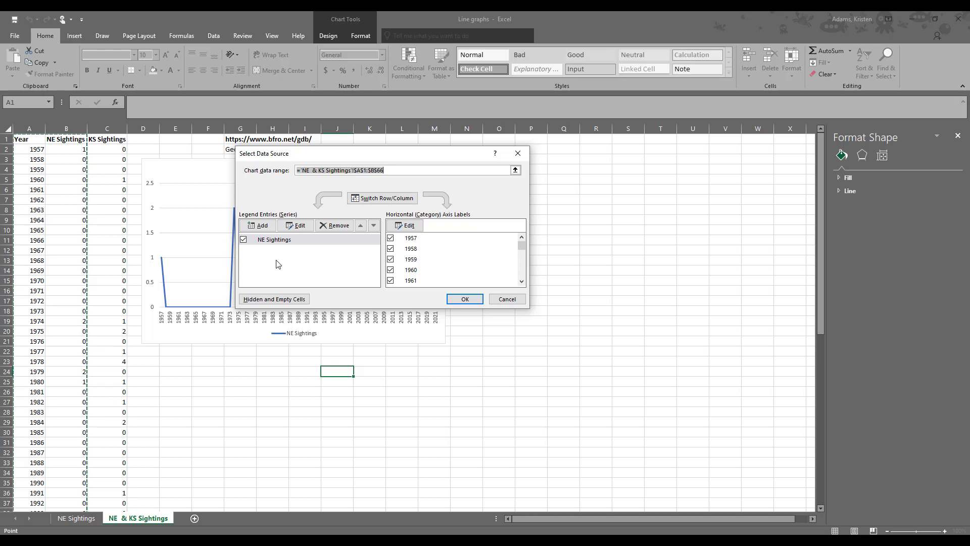
left_click(258, 225)
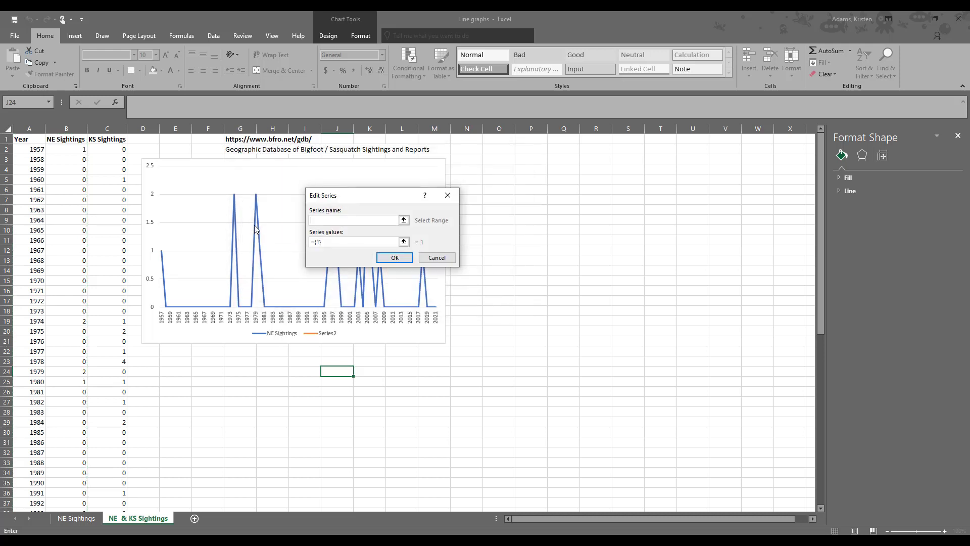
left_click(106, 139)
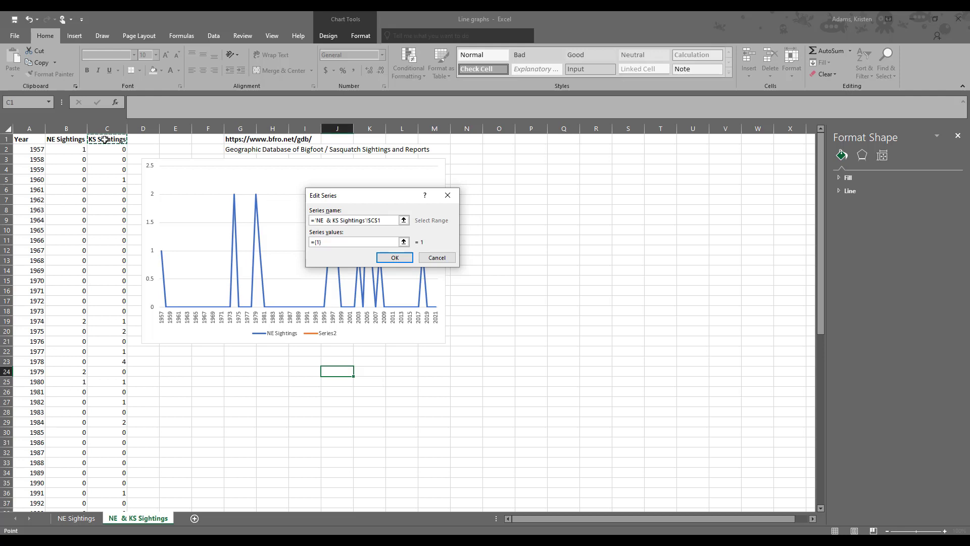
key("Tab")
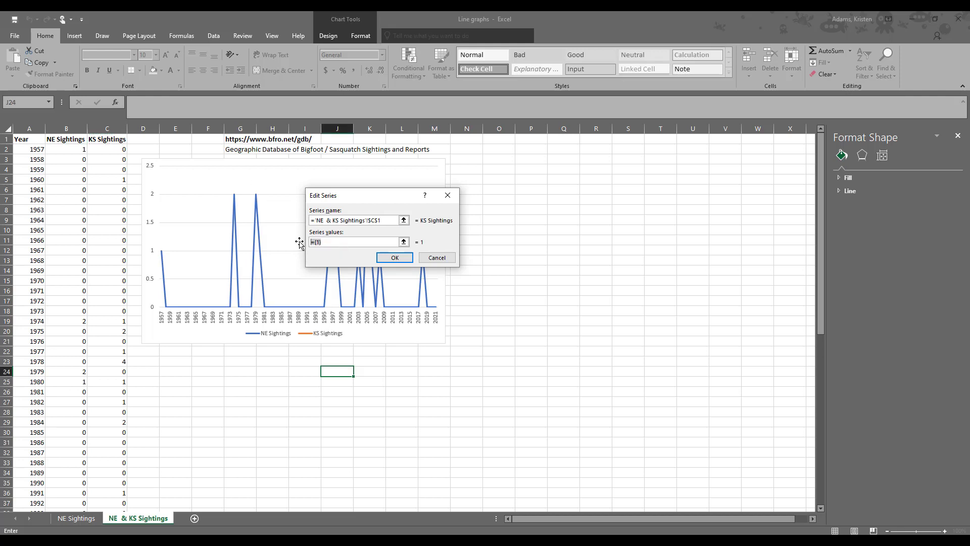
left_click_drag(107, 149, 107, 493)
left_click(401, 258)
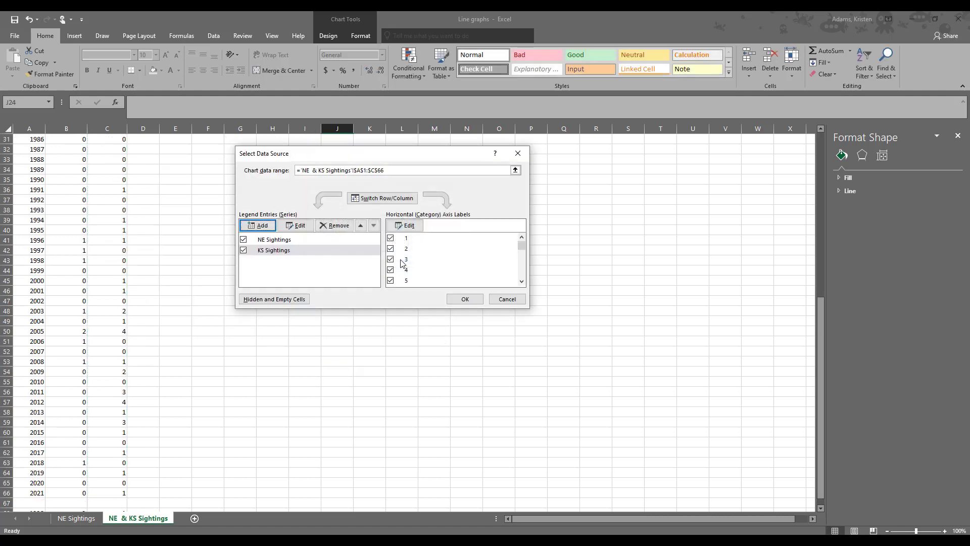
left_click(459, 301)
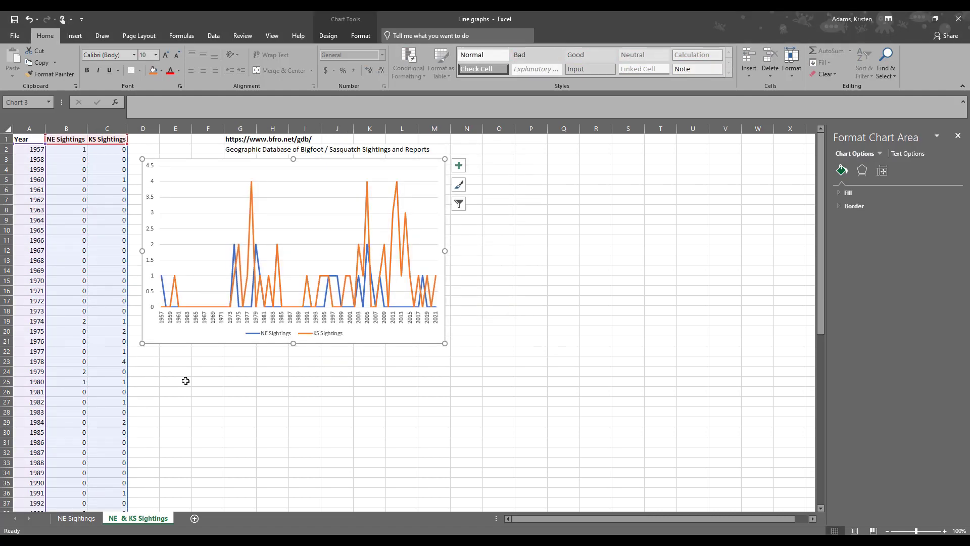
scroll(186, 381, "down", 3)
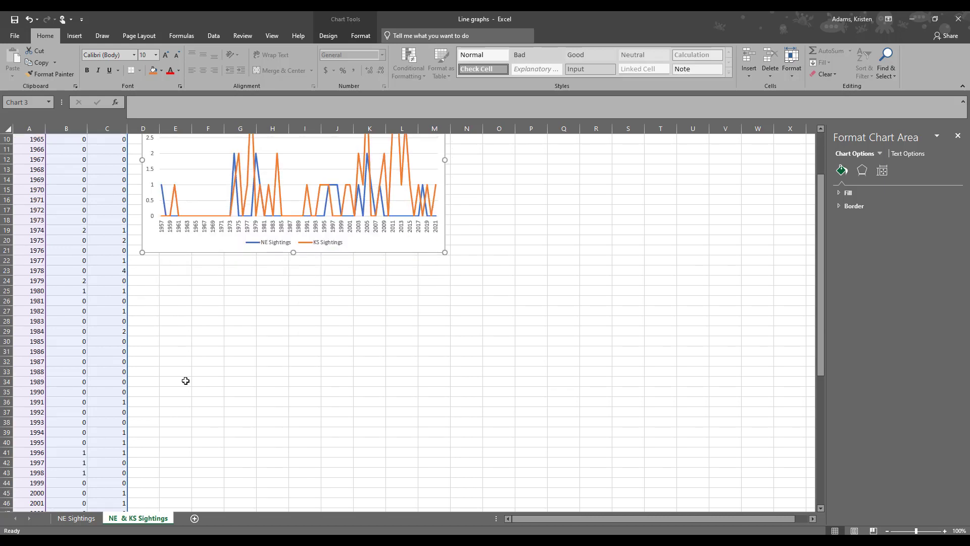
scroll(186, 380, "up", 3)
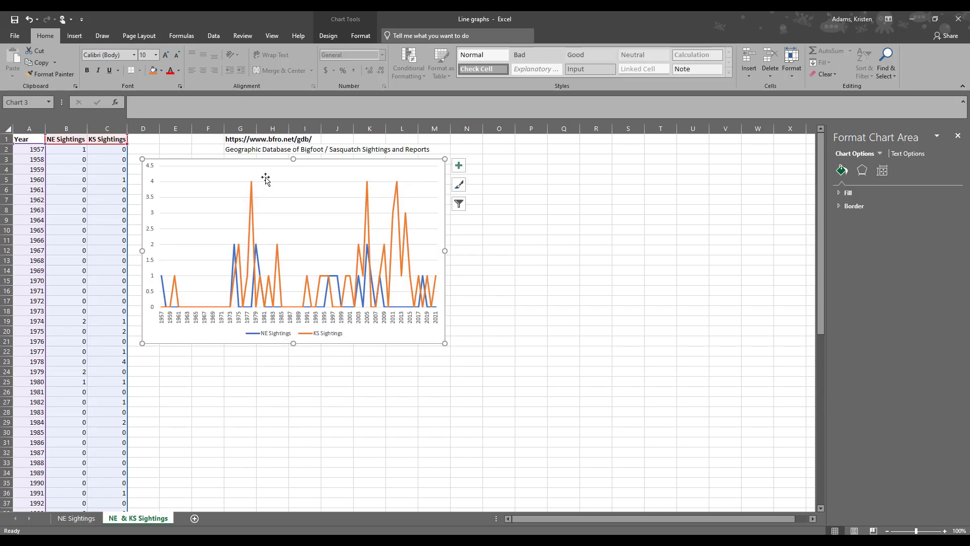
scroll(197, 388, "down", 12)
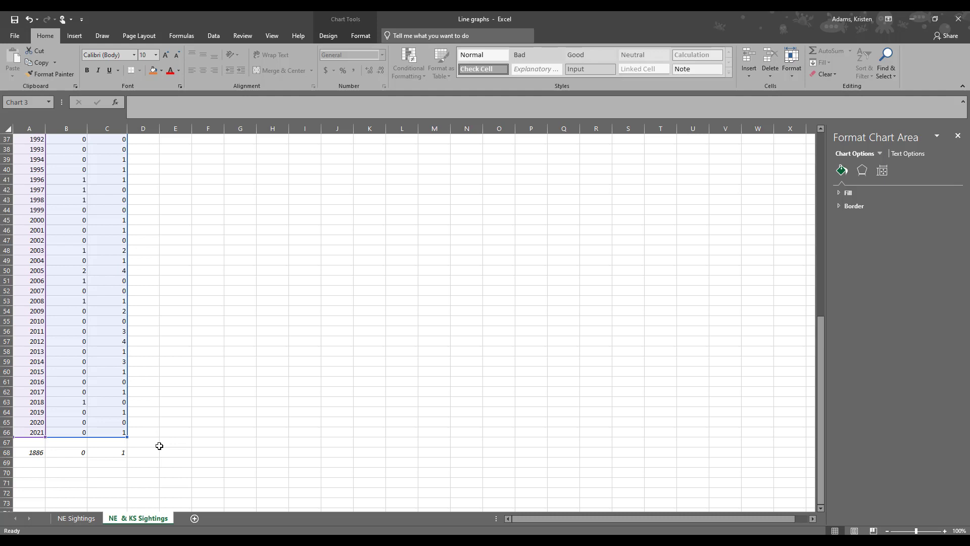
scroll(159, 446, "up", 12)
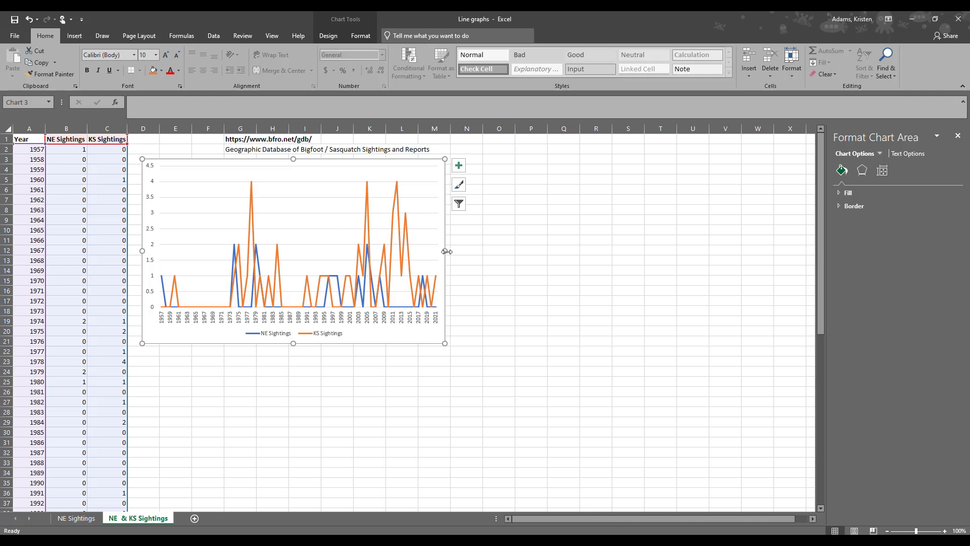
Widen the chart to reach column Q and add axis titles, "Year" on the horizontal axis and "Sighting" on the vertical axis.
left_click_drag(447, 251, 569, 253)
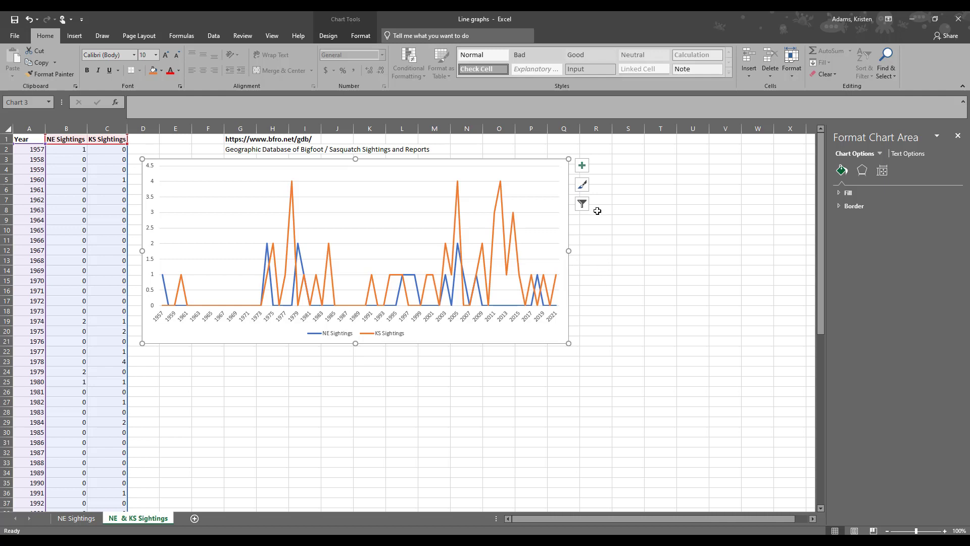
left_click(582, 168)
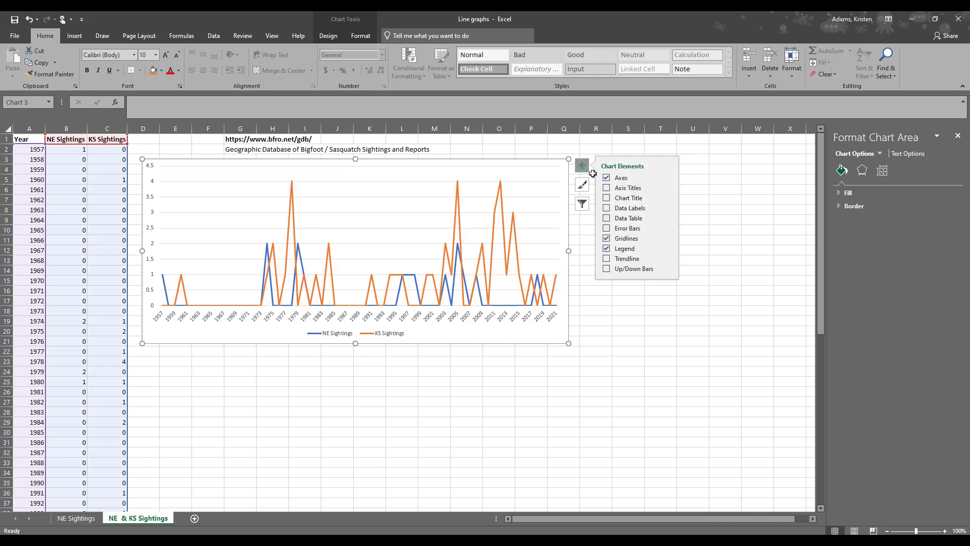
left_click(607, 188)
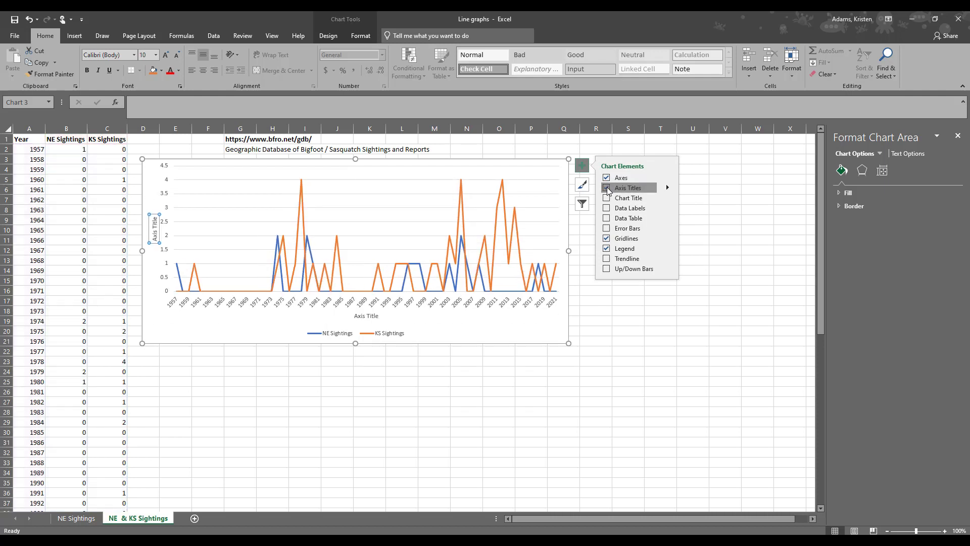
left_click(368, 316)
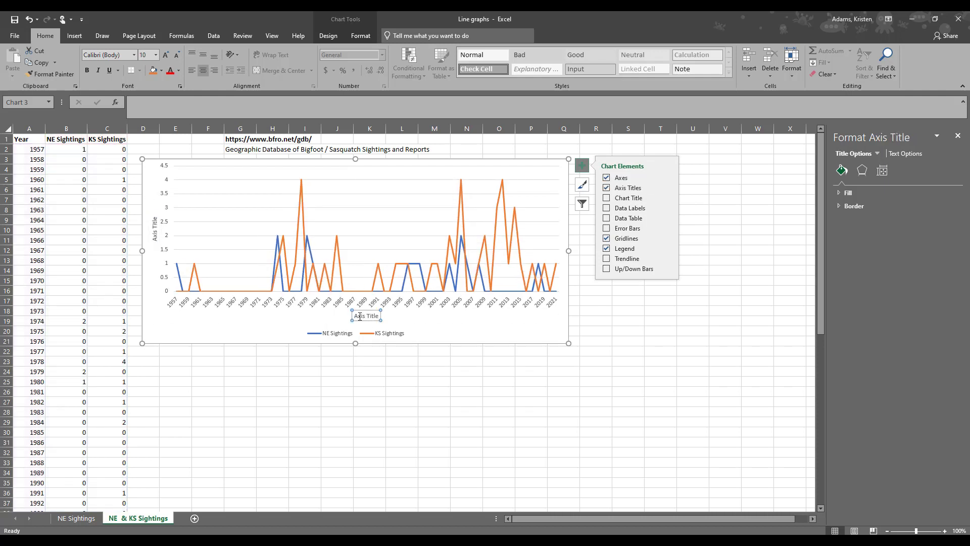
triple_click(360, 316)
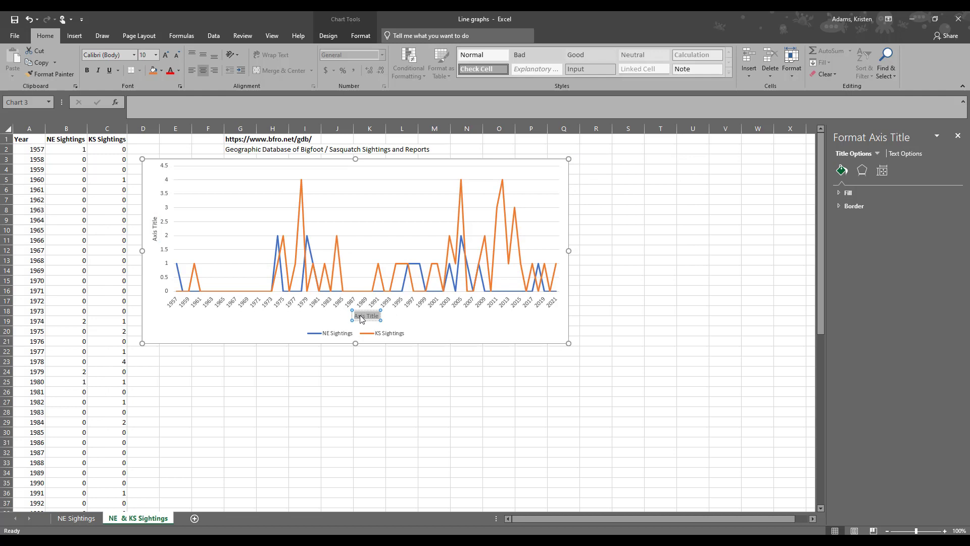
type("Year")
left_click(155, 224)
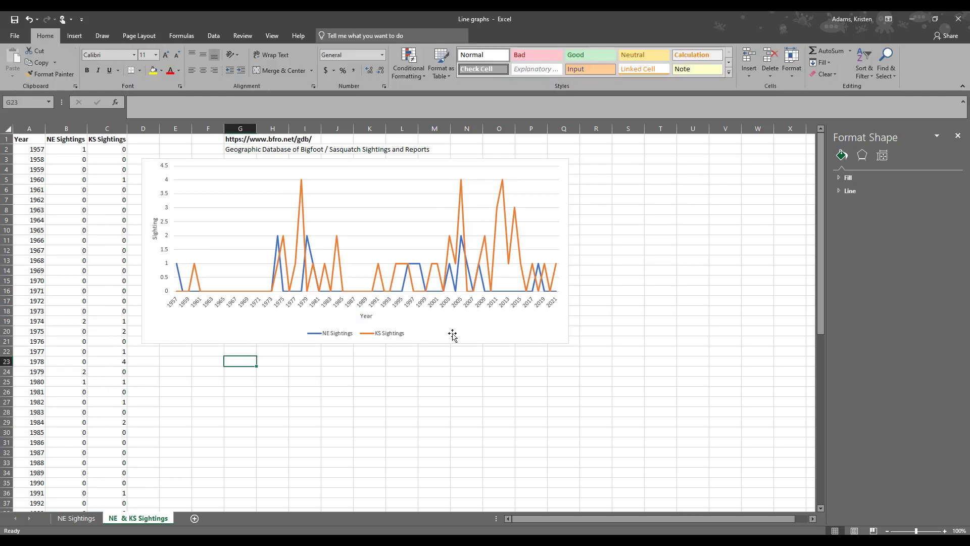
Add a chart title above the two-series line graph reading "Bigfoot Sightings".
left_click(453, 334)
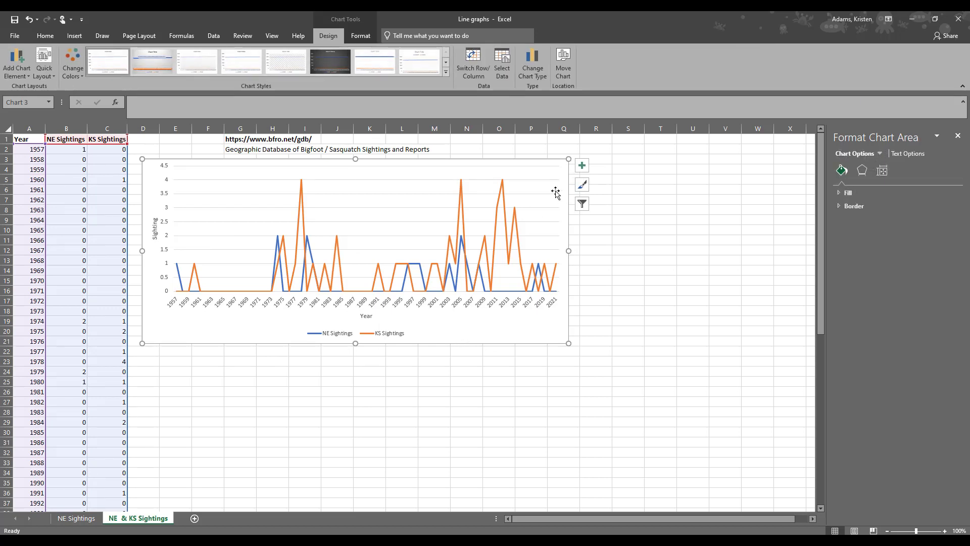
left_click(583, 165)
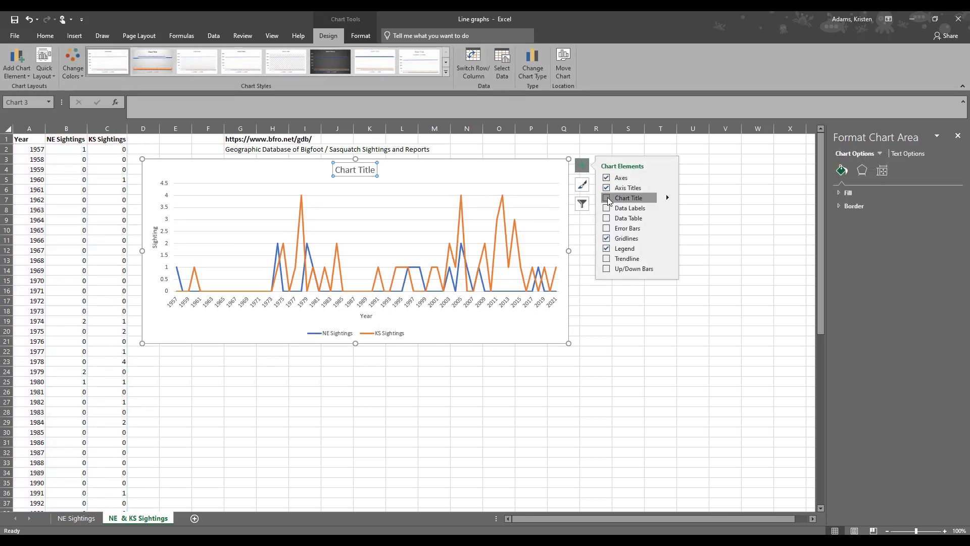
left_click(607, 197)
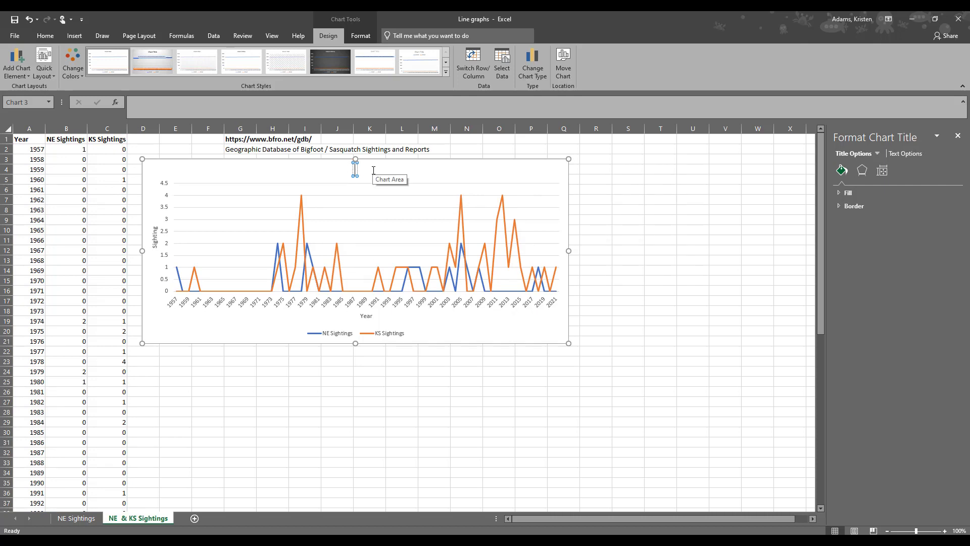
type("Bigfoot Sightings")
left_click(484, 344)
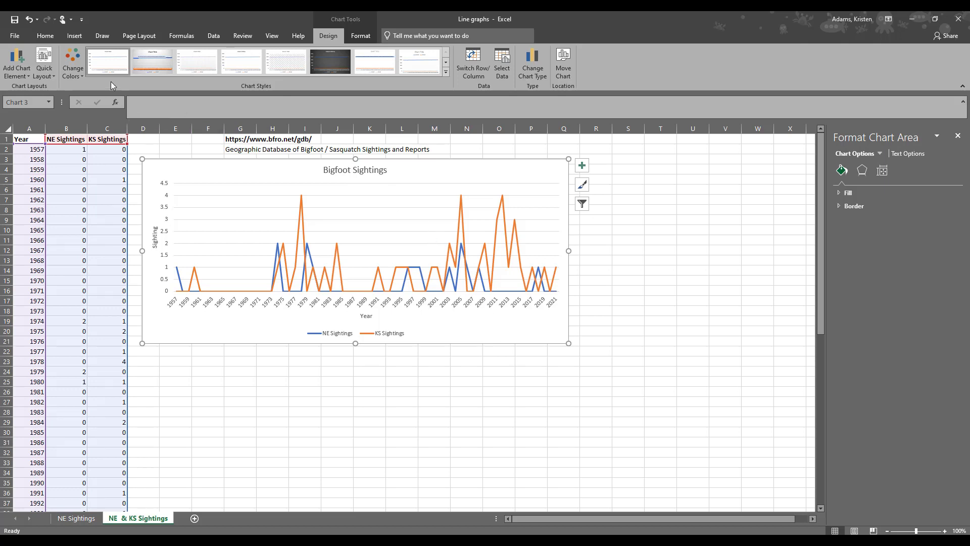
Apply the chart style with the dark gray gradient background to the Bigfoot Sightings chart.
left_click(81, 75)
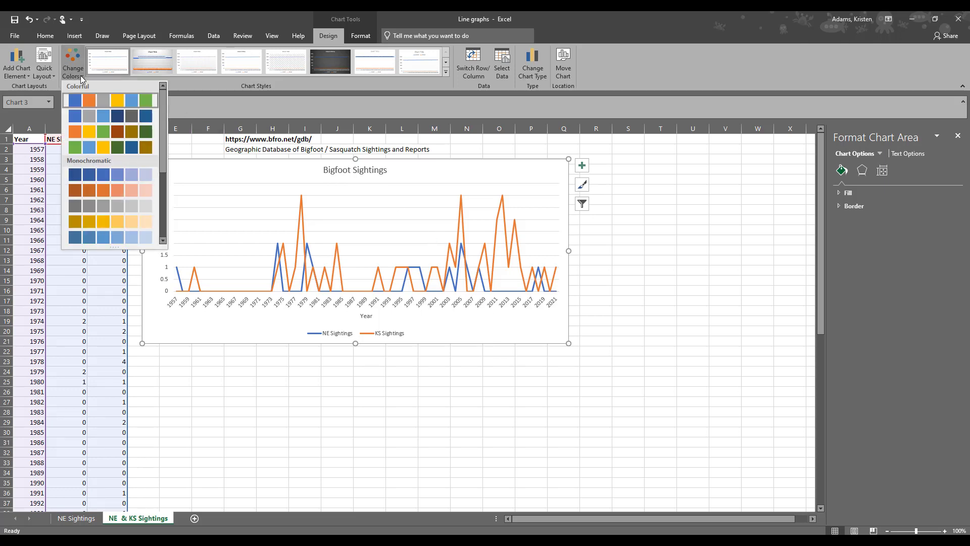
left_click(80, 75)
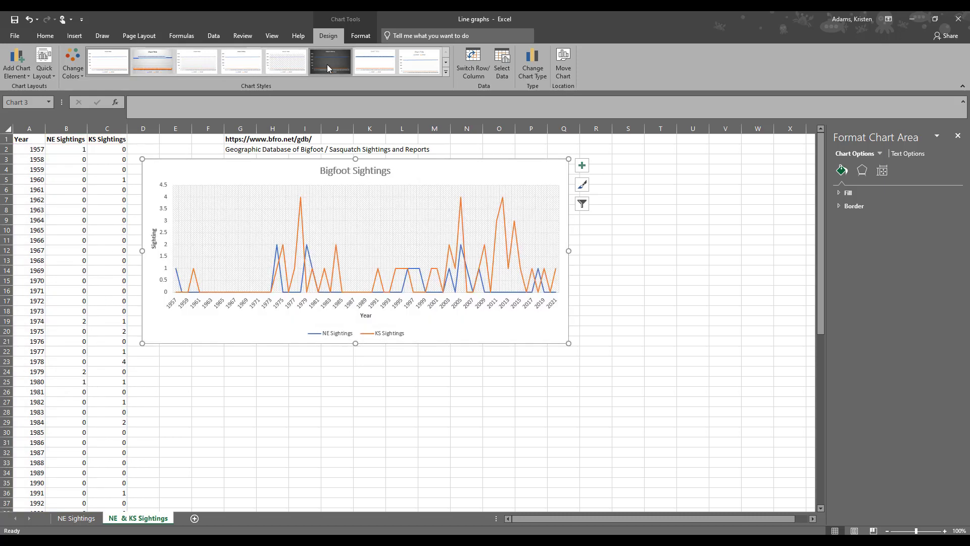
left_click(337, 65)
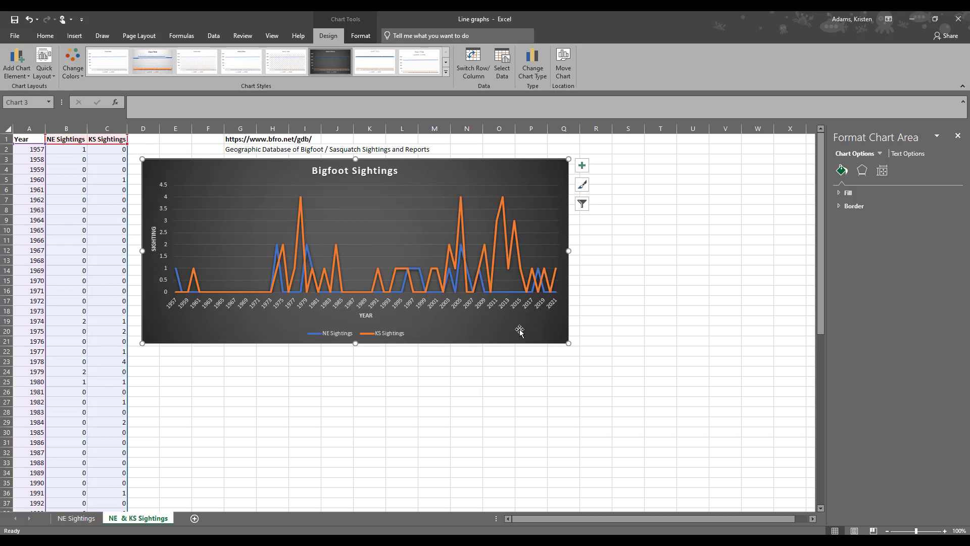
Set the major unit of the Bigfoot Sightings chart's vertical axis to 1.
left_click(165, 260)
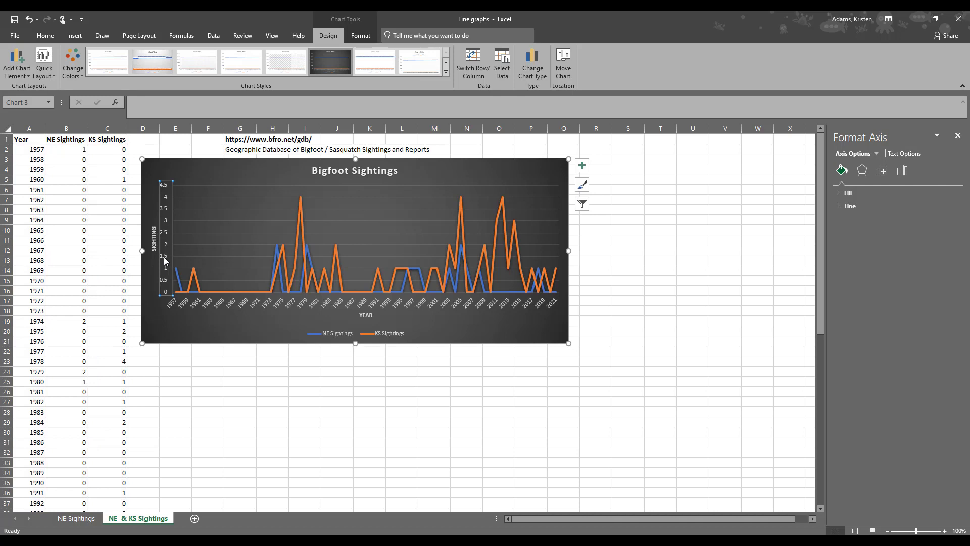
left_click(903, 171)
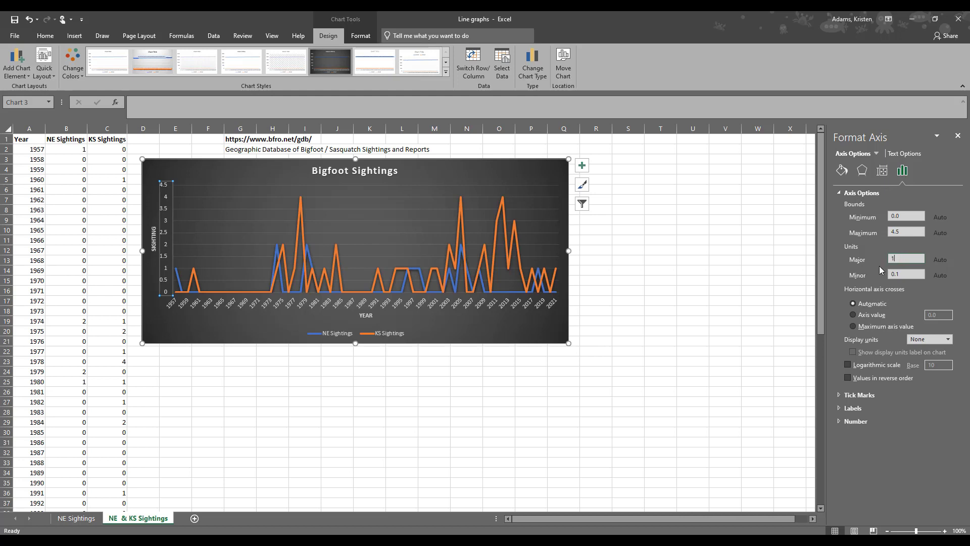
key("Return")
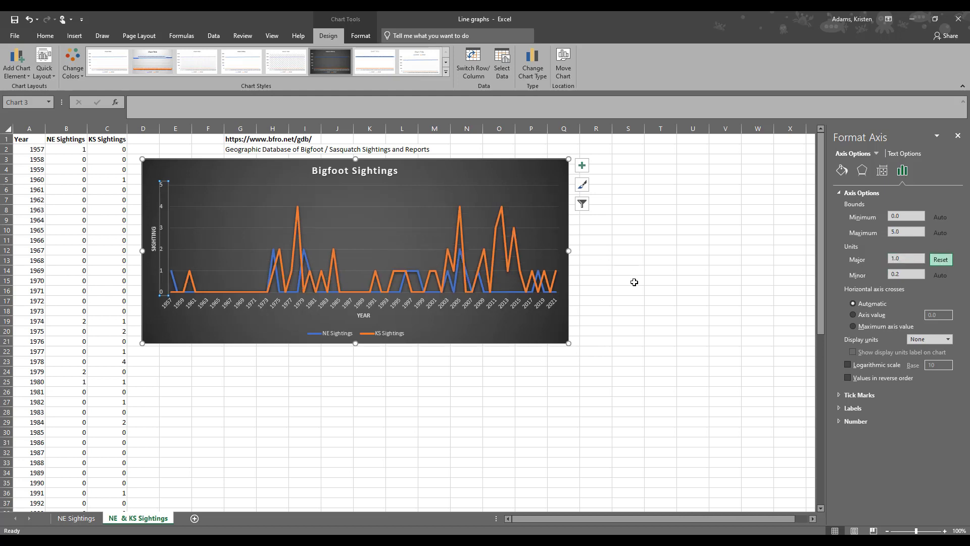